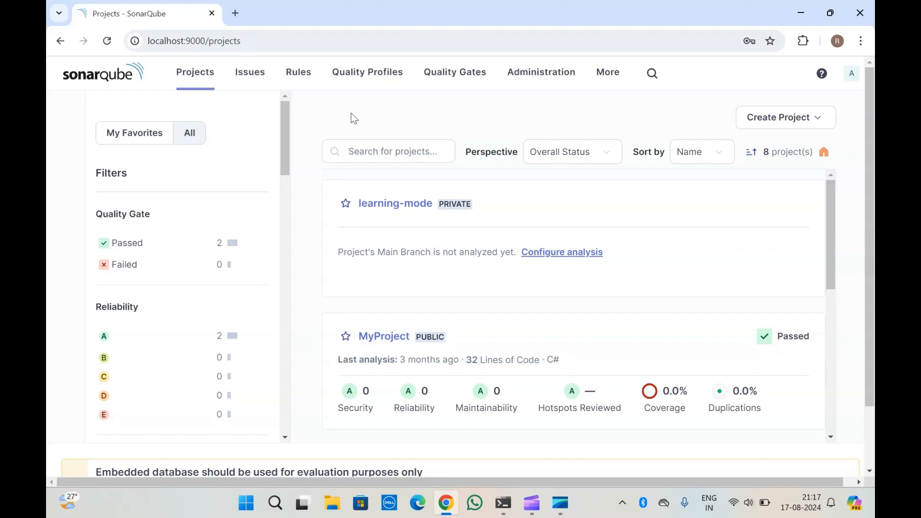
Look through the Projects, Quality Profiles, Quality Gates, Rules and Administration pages of the SonarQube server.
left_click(534, 77)
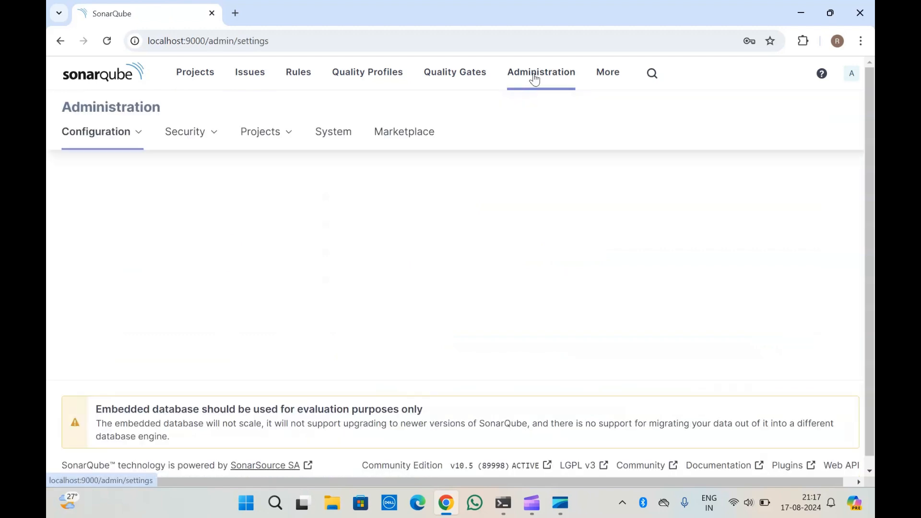
left_click(195, 81)
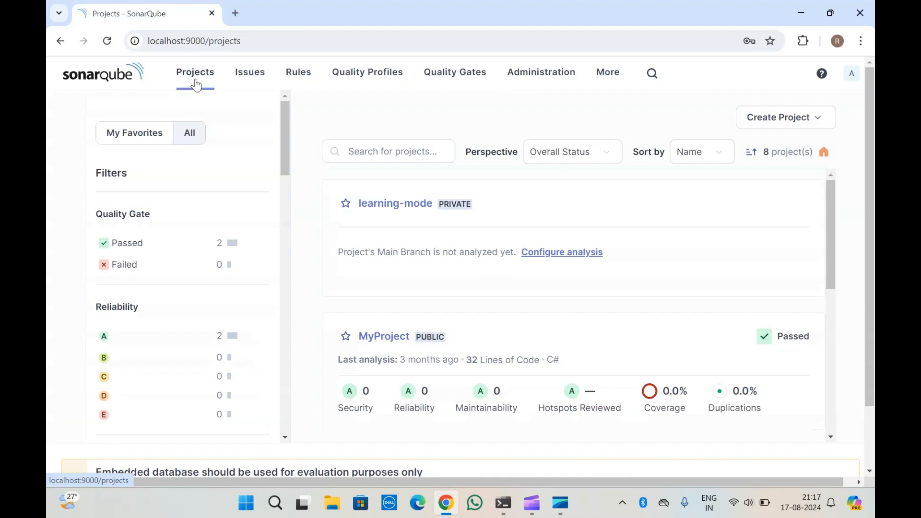
left_click(352, 77)
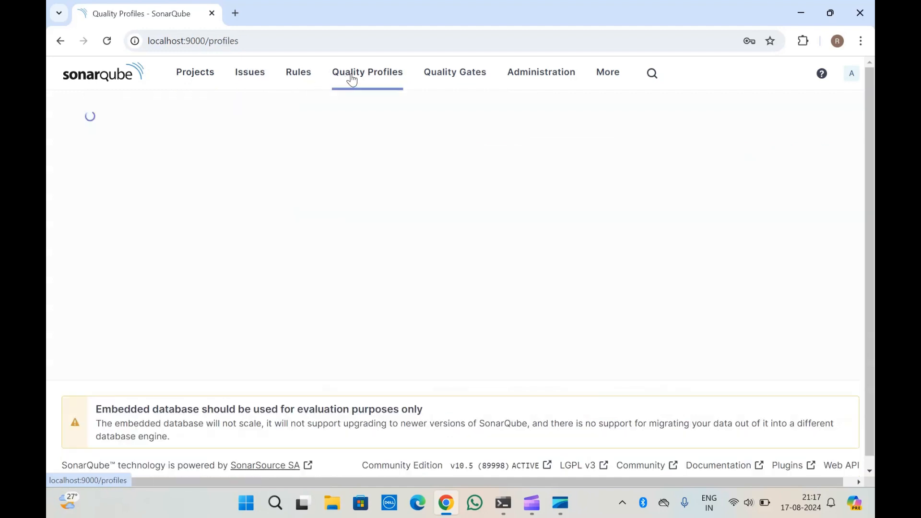
left_click(450, 79)
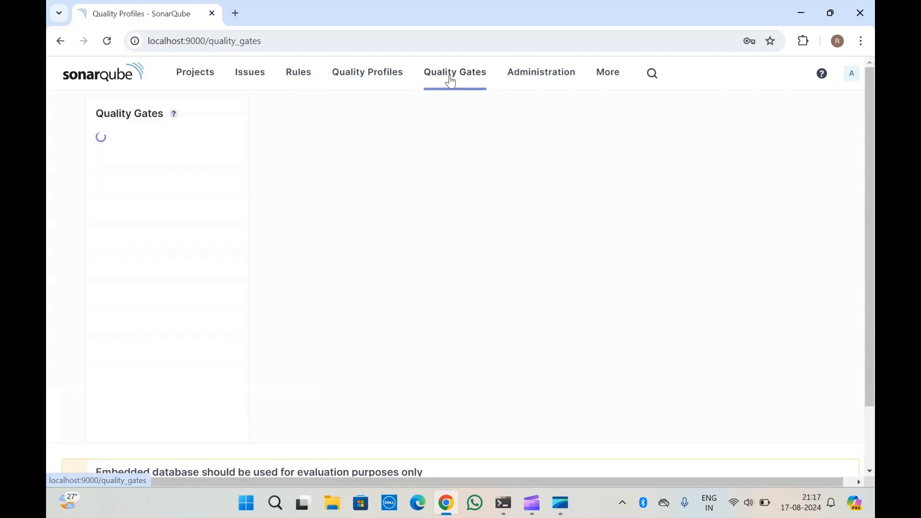
left_click(295, 76)
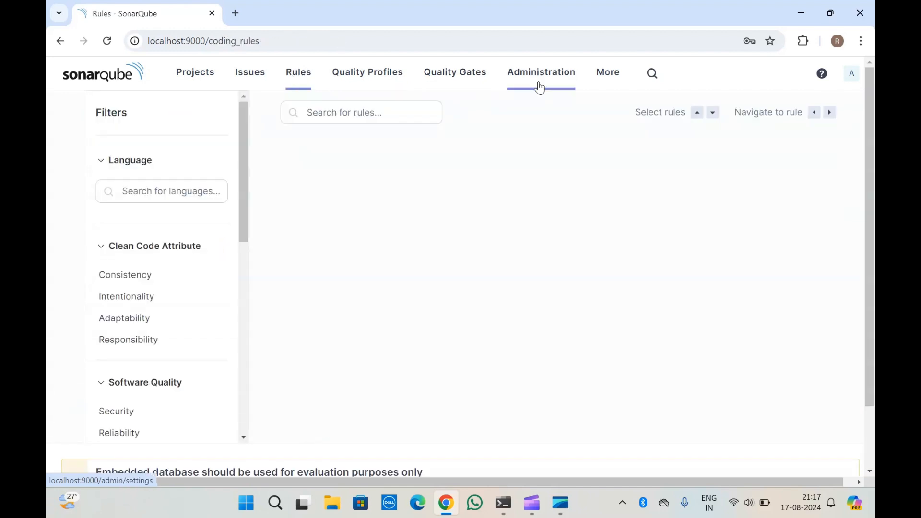
left_click(537, 84)
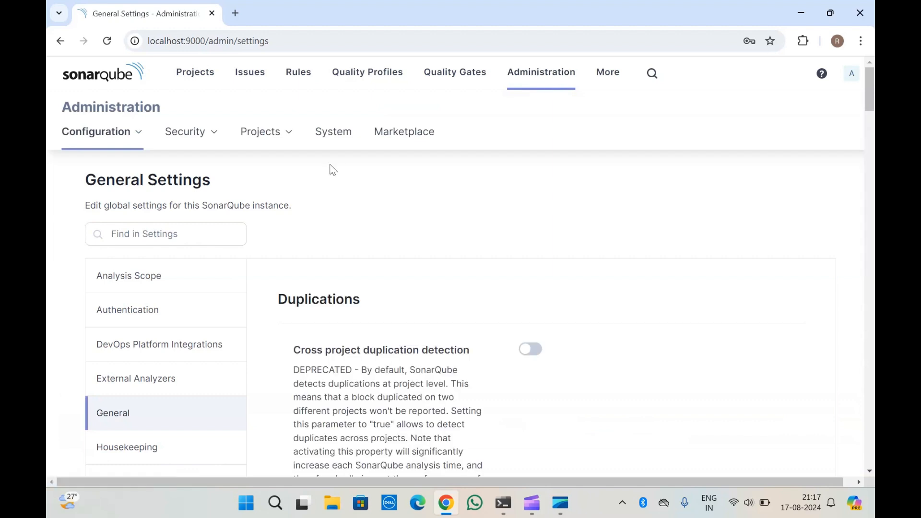
left_click(205, 83)
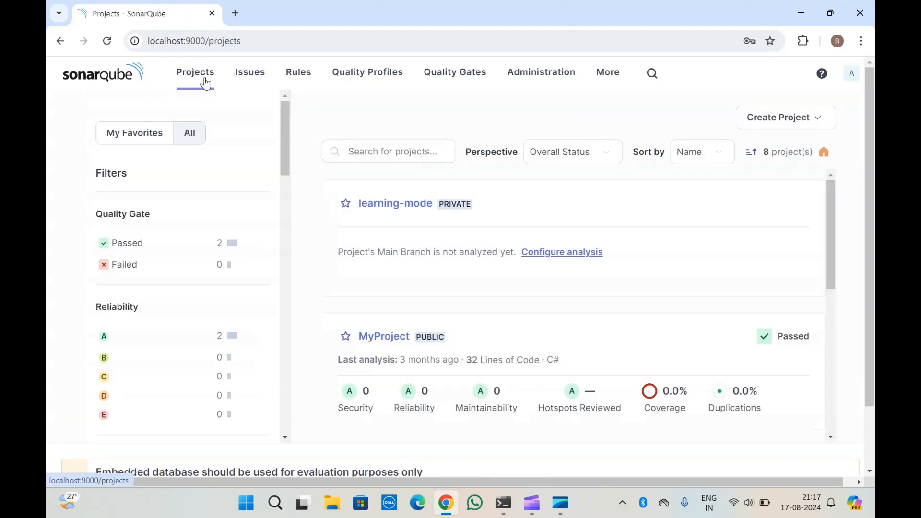
double_click(356, 120)
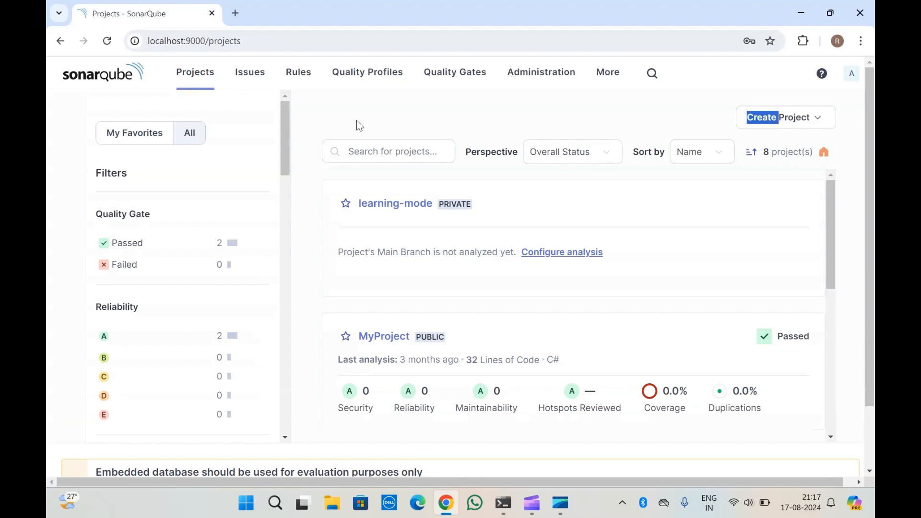
left_click(356, 120)
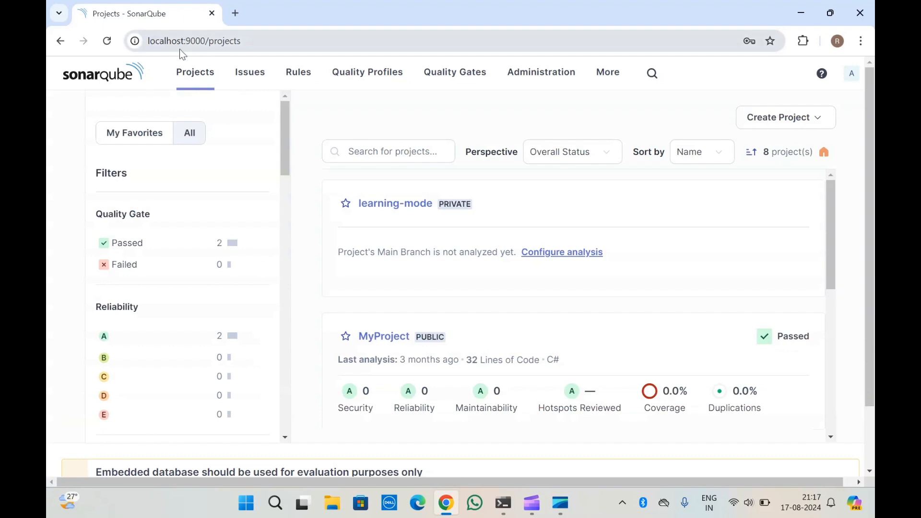
left_click(195, 74)
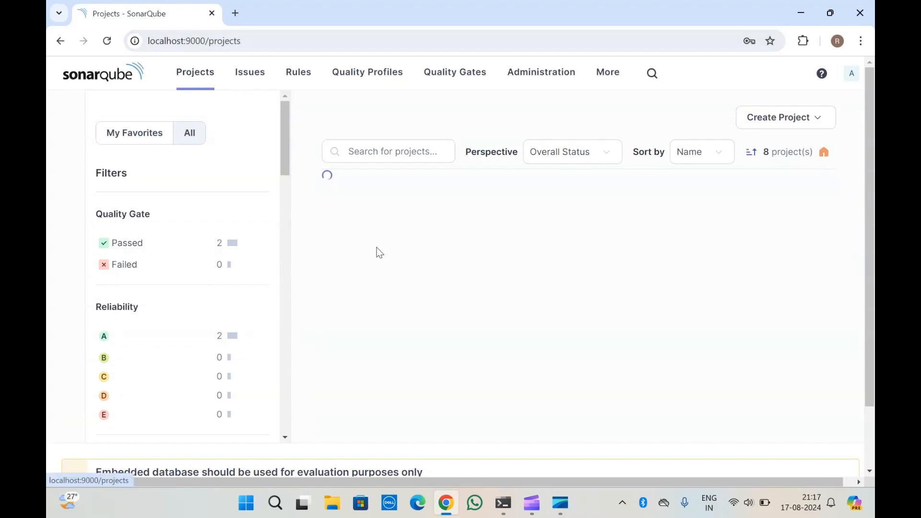
left_click(361, 84)
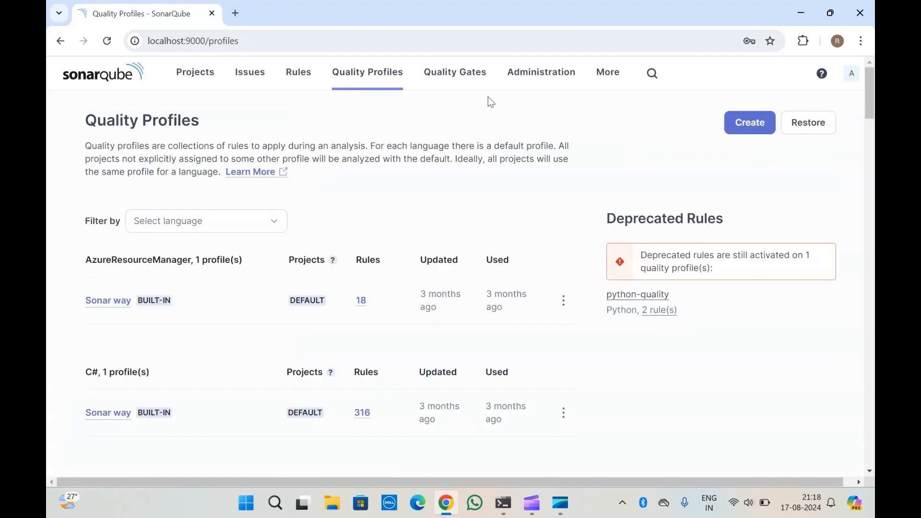
left_click(535, 85)
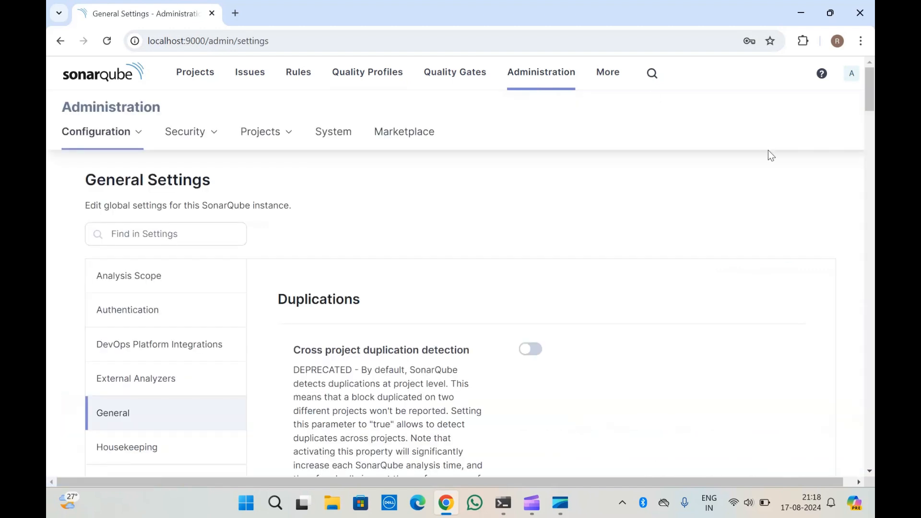
Open the administrator's account profile and review its login, groups, SCM accounts and preferences.
left_click(852, 75)
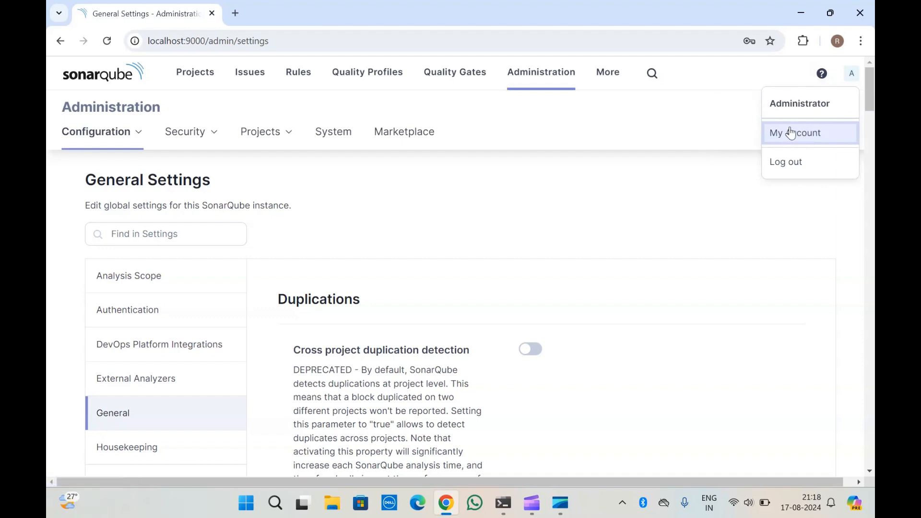
left_click(803, 139)
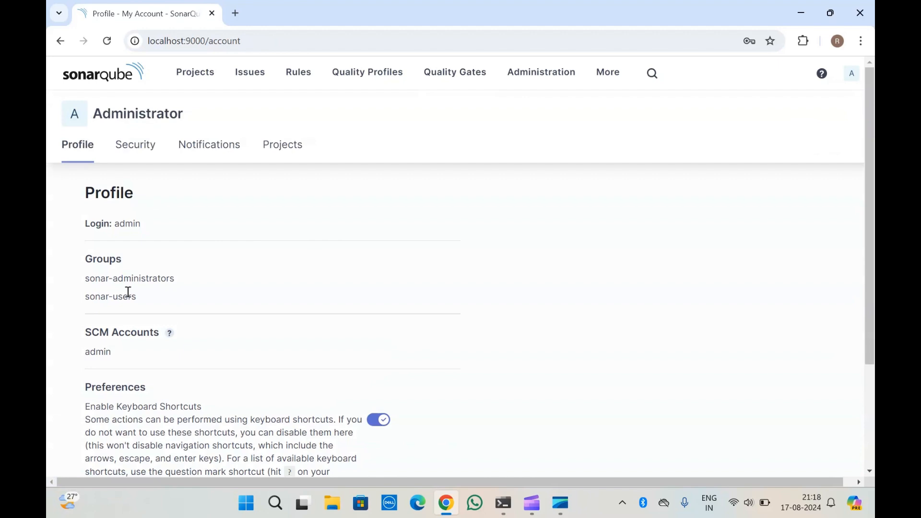
scroll(128, 292, "down", 3)
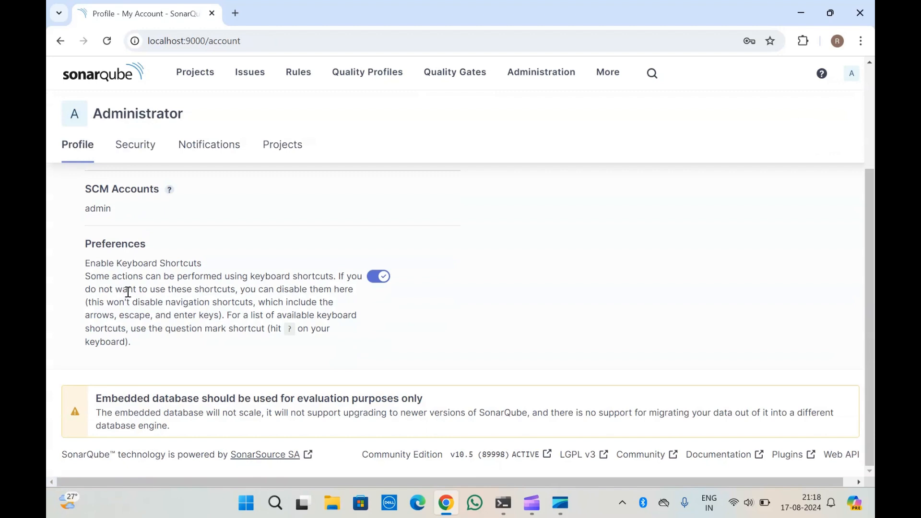
scroll(128, 292, "up", 3)
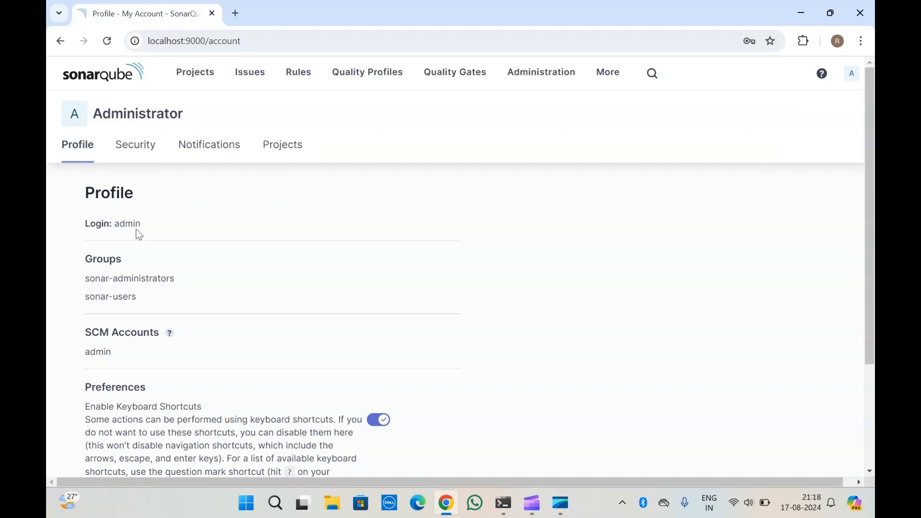
double_click(110, 223)
left_click(109, 283)
left_click_drag(86, 259, 105, 277)
left_click(87, 264)
scroll(120, 349, "down", 3)
scroll(144, 277, "up", 3)
Open the account's security settings and examine the token generation form, existing tokens and password change section.
left_click(141, 157)
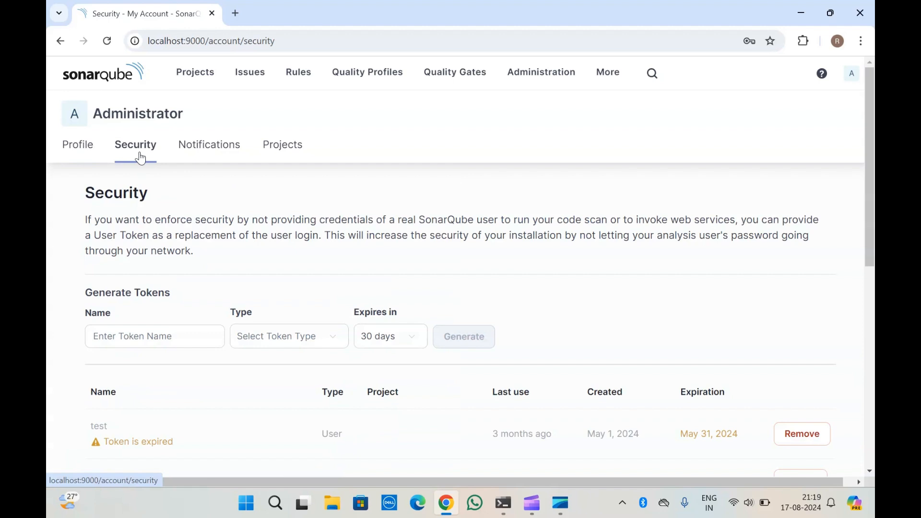
scroll(147, 286, "down", 2)
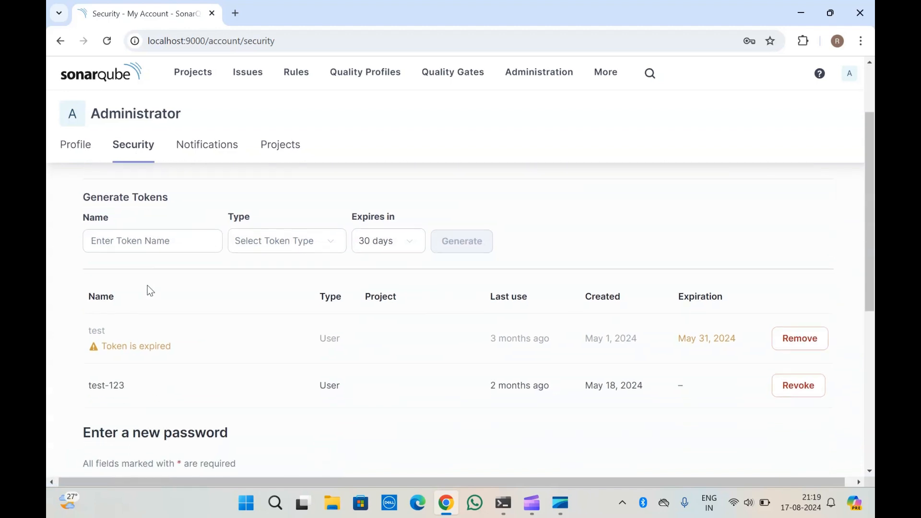
scroll(129, 206, "up", 2)
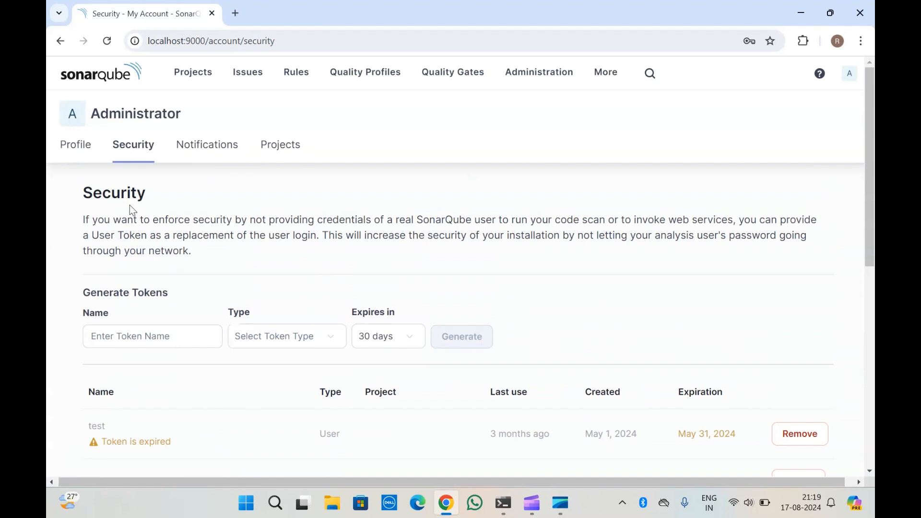
scroll(131, 210, "down", 3)
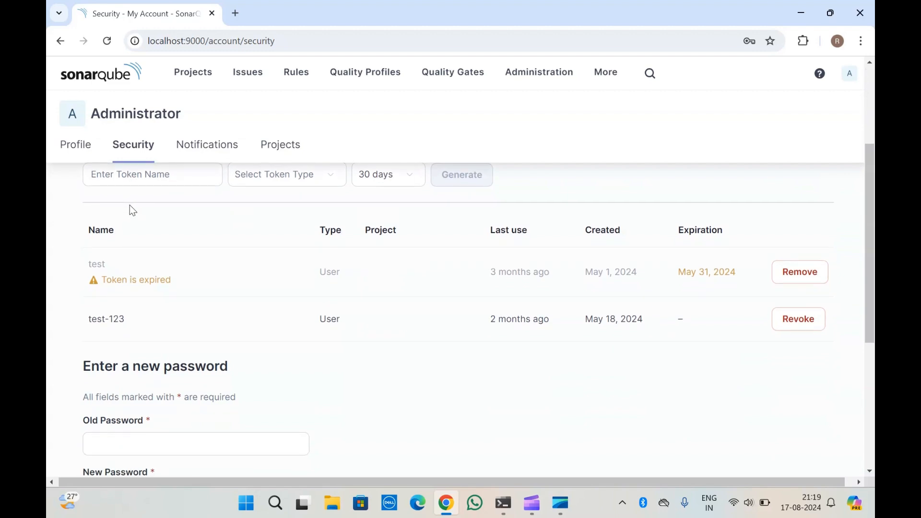
scroll(130, 206, "up", 3)
Fill in the token generation form with the name sonarqube and the type User Token.
left_click(132, 337)
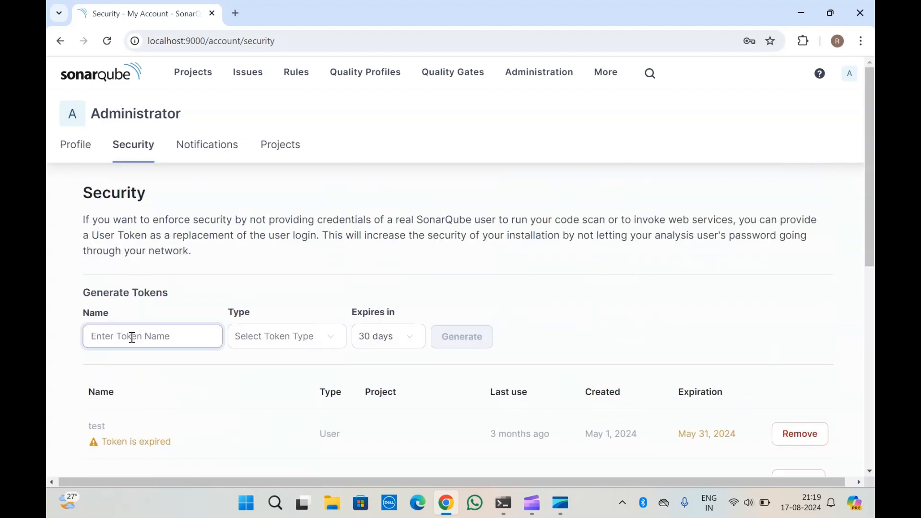
type("sonarqube")
left_click(171, 289)
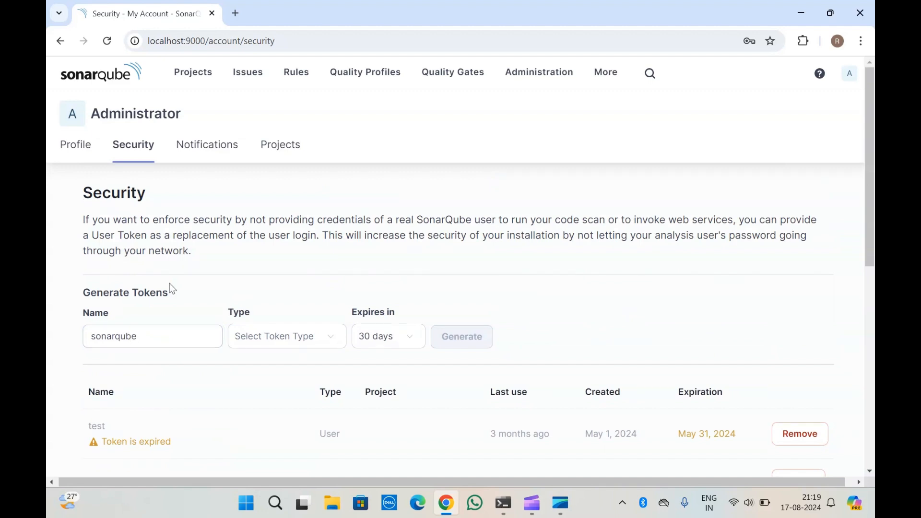
left_click(288, 339)
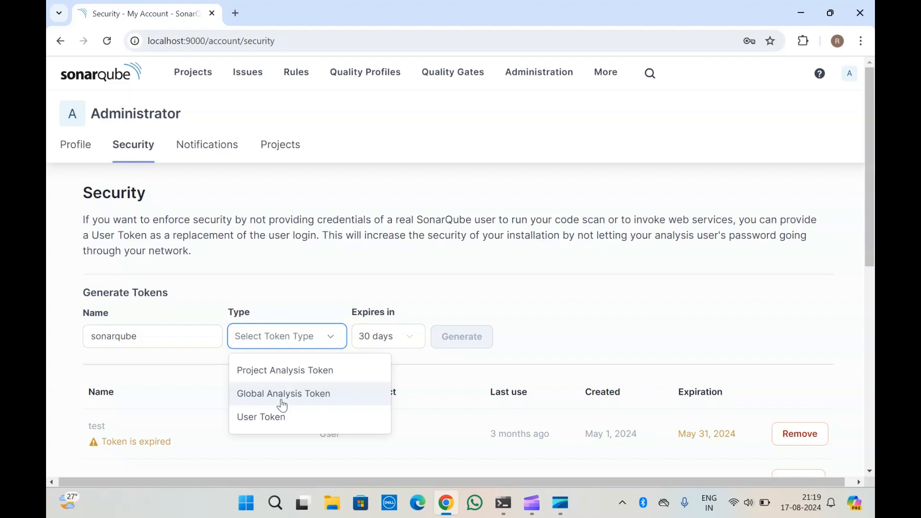
left_click(266, 430)
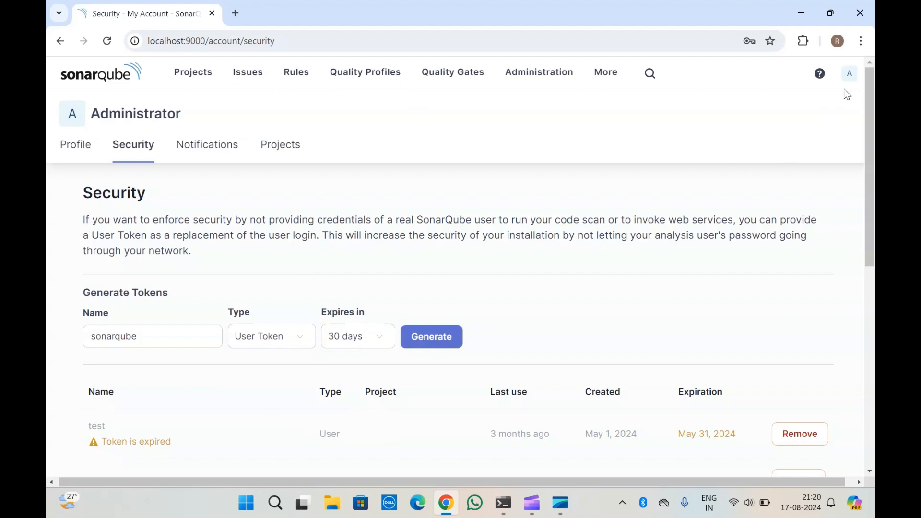
Reopen the account's security settings from the user account and enter a token named sonarqube of type User Token.
left_click(849, 74)
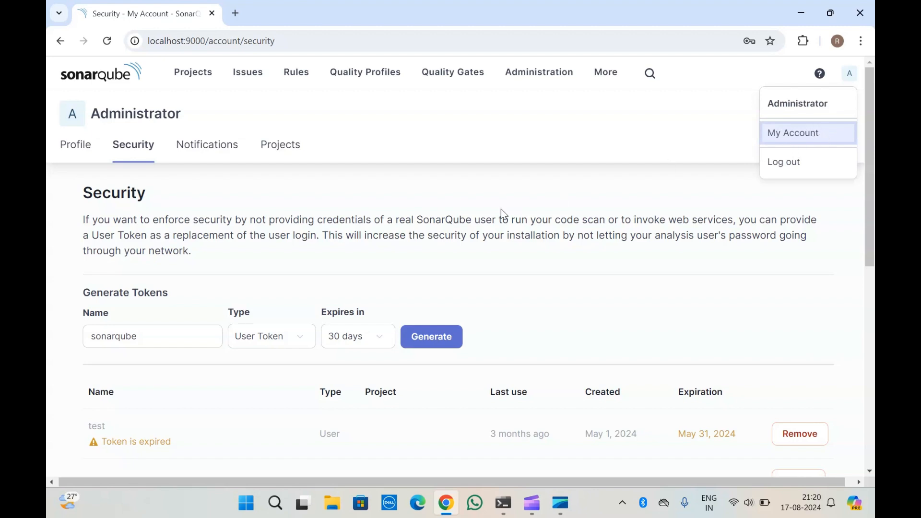
left_click(808, 137)
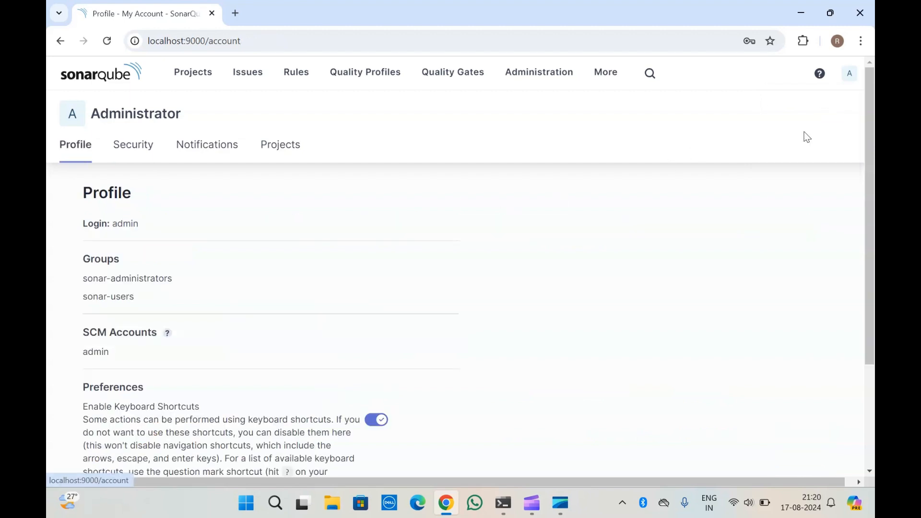
left_click(137, 147)
left_click(184, 335)
type("sonarqube")
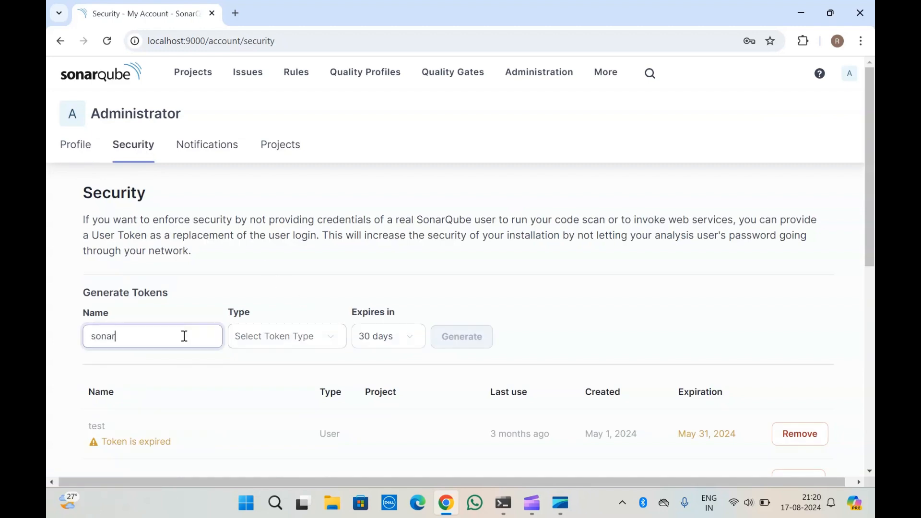
left_click(261, 347)
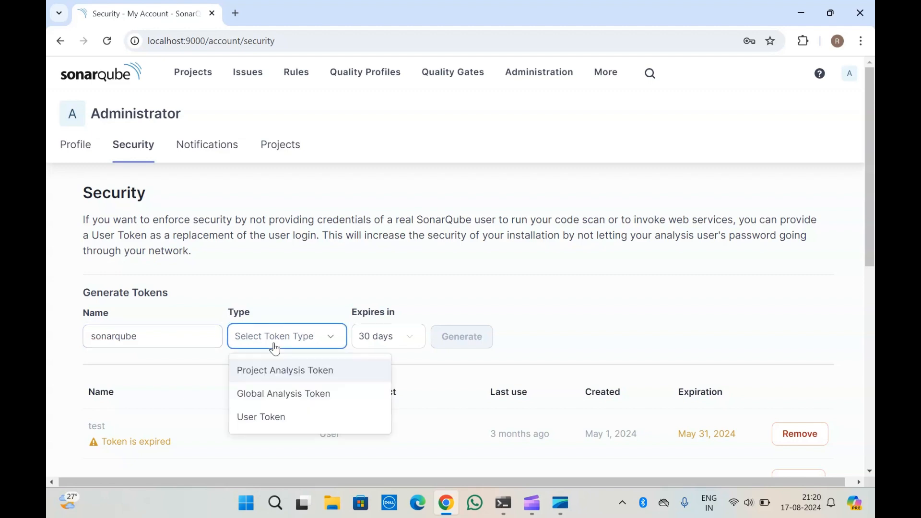
left_click(266, 421)
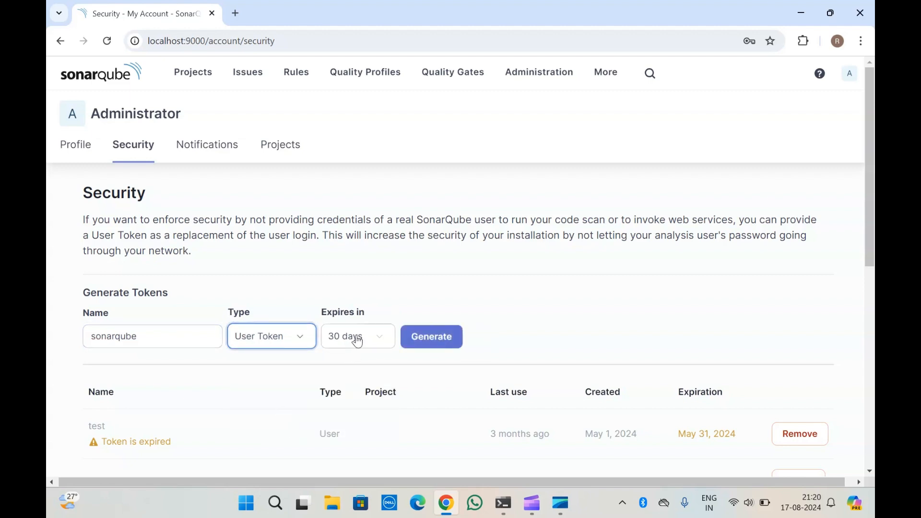
Set the expiry of the sonarqube token to No expiration.
scroll(357, 341, "down", 3)
scroll(357, 340, "up", 2)
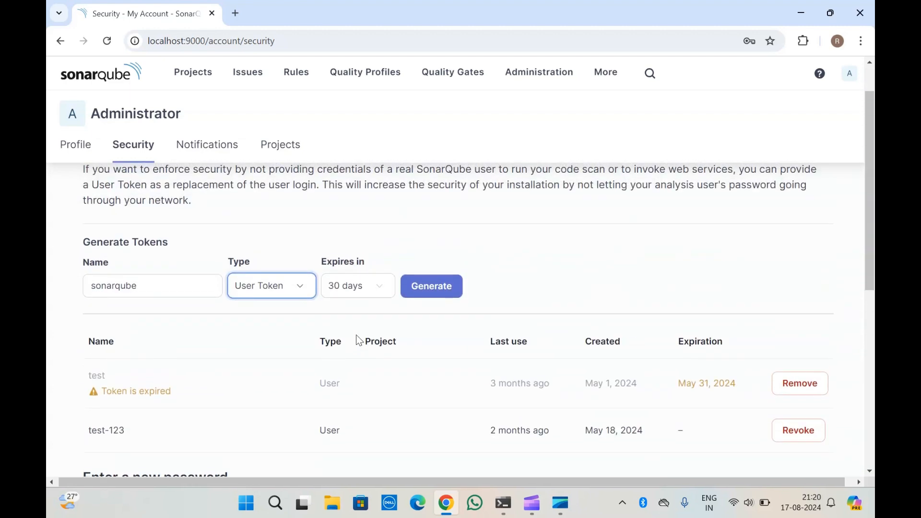
left_click(363, 294)
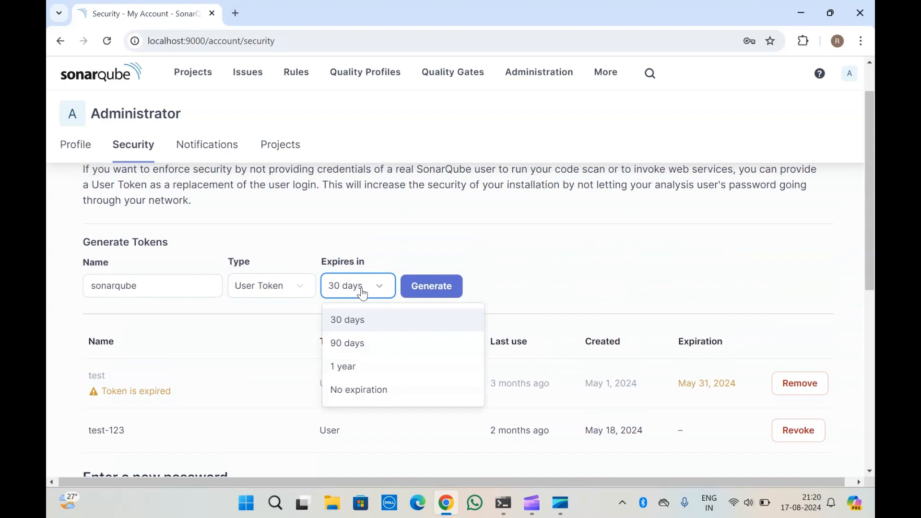
left_click(361, 344)
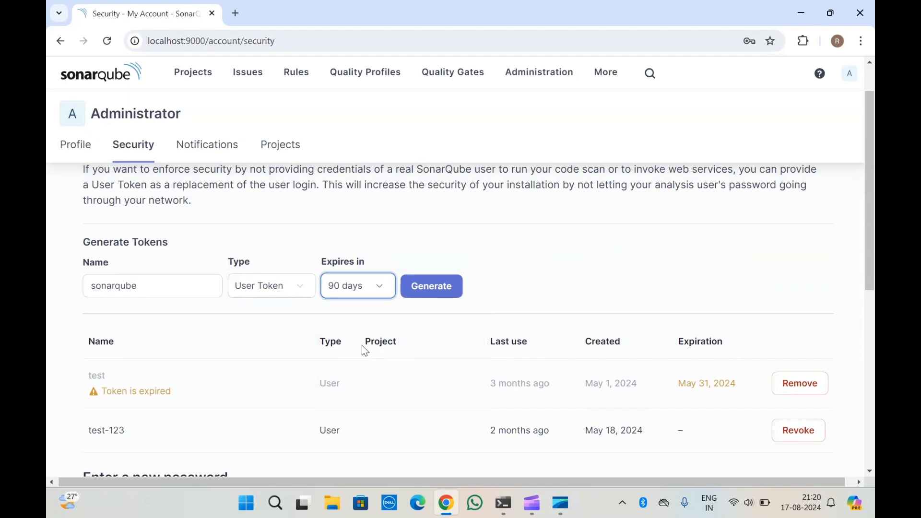
left_click(365, 294)
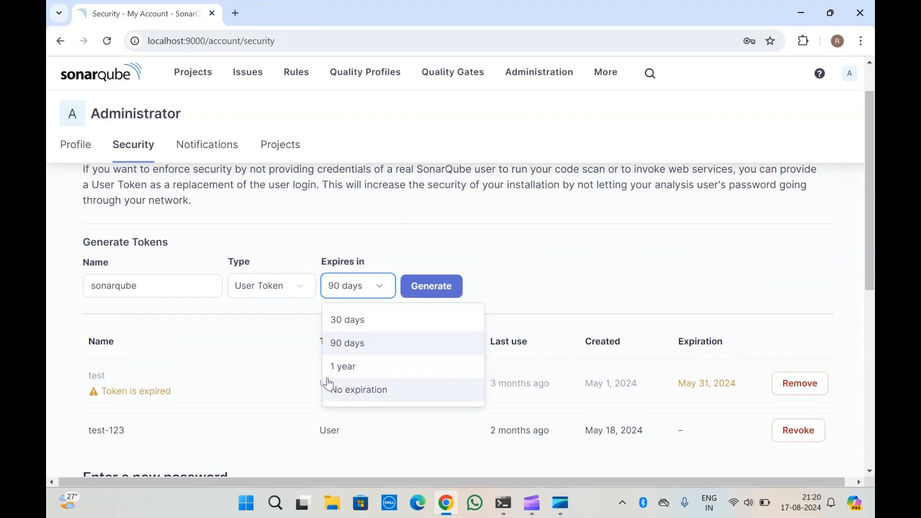
left_click(372, 394)
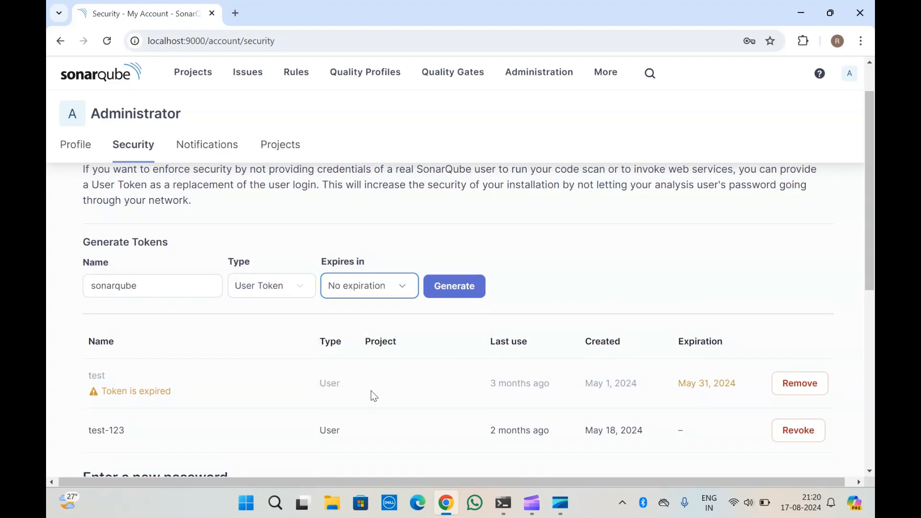
Generate the sonarqube user token with the entered settings.
left_click(332, 200)
left_click(346, 267)
scroll(456, 262, "down", 3)
scroll(457, 261, "up", 3)
left_click(443, 289)
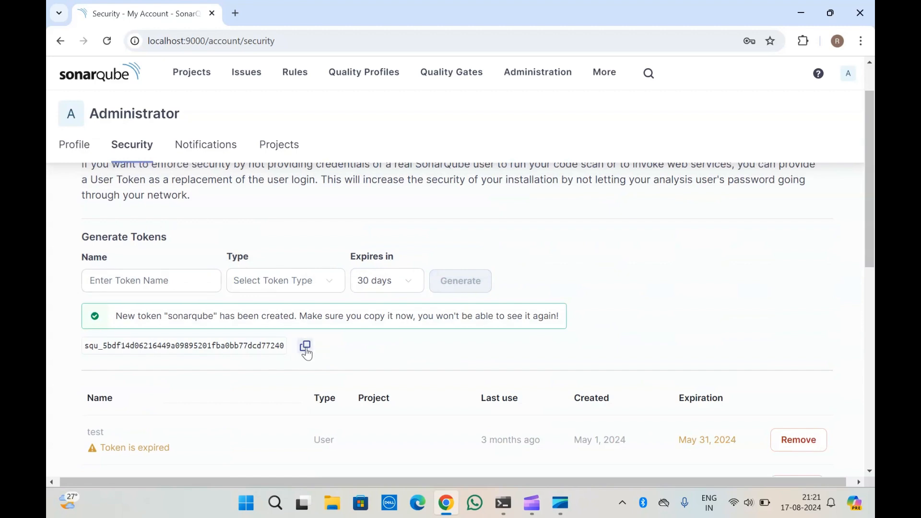
Copy the generated sonarqube token, paste it into the address field of a new browser tab, and return to the account security page.
left_click(306, 348)
left_click(237, 21)
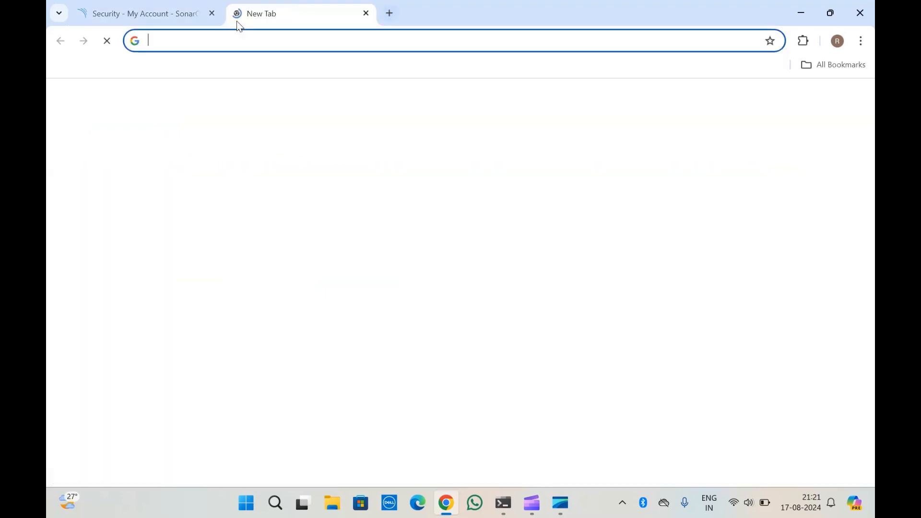
key("ctrl+v")
left_click(137, 6)
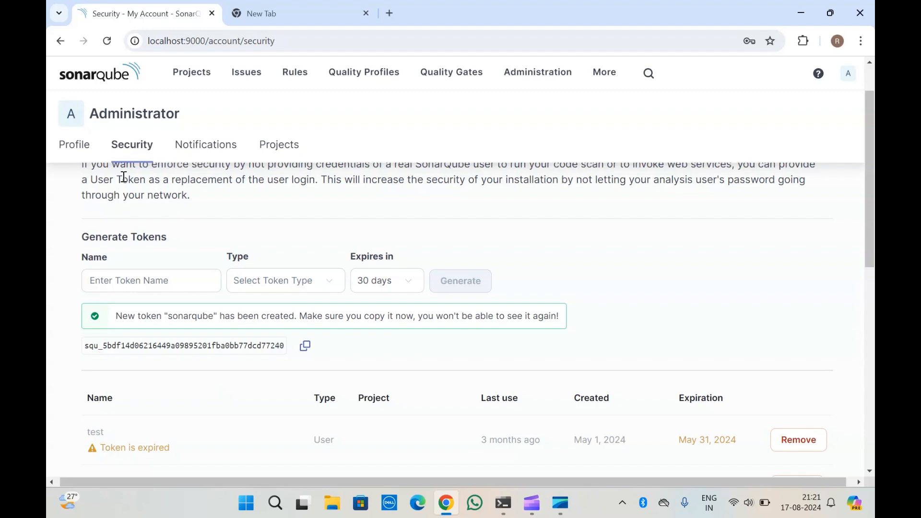
Visit the account profile, return to the security settings, and check the token list for the sonarqube entry and its expiration.
left_click(78, 147)
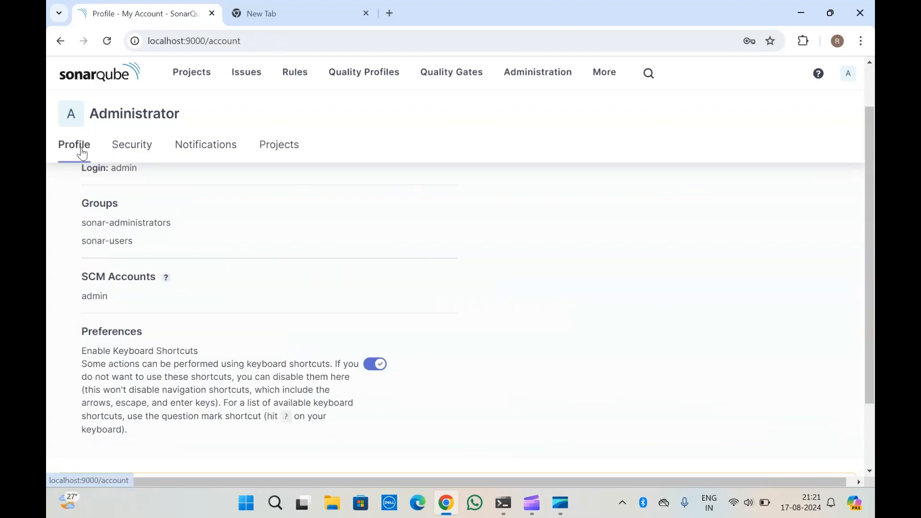
left_click(132, 146)
scroll(238, 448, "down", 10)
scroll(238, 447, "up", 3)
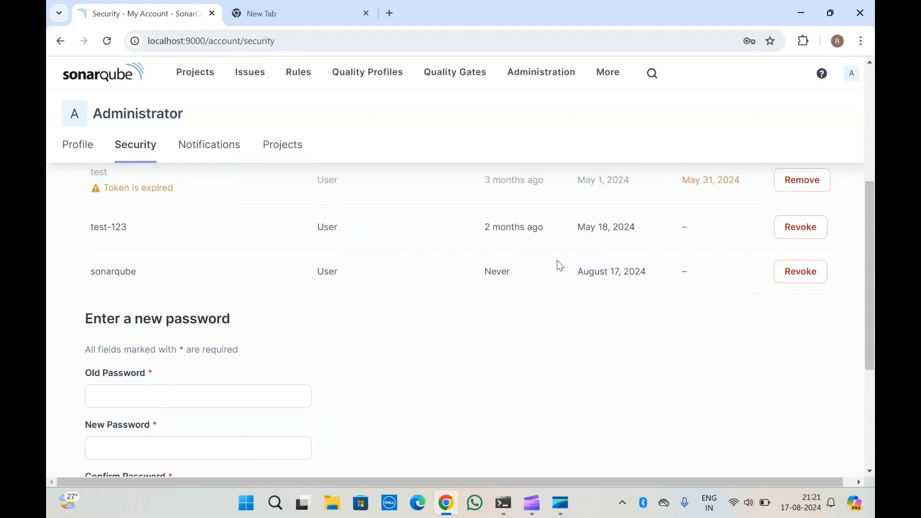
scroll(558, 261, "up", 5)
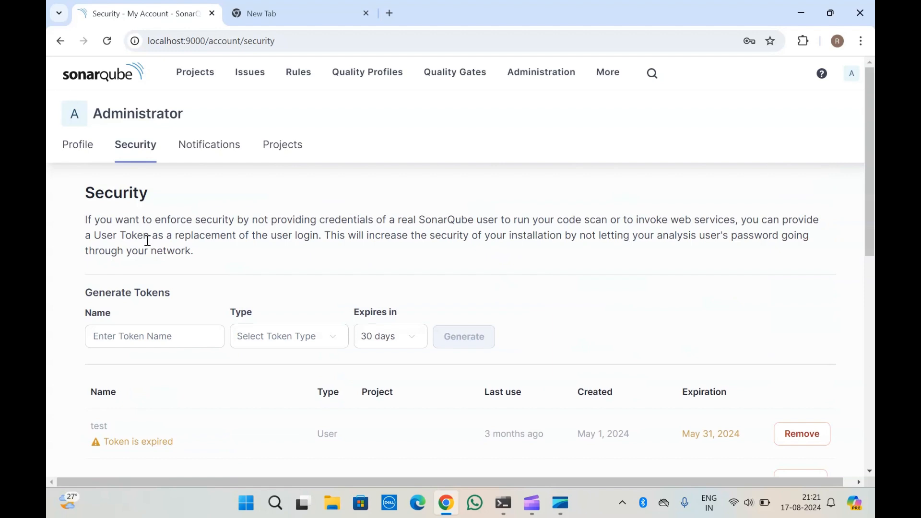
scroll(146, 239, "down", 2)
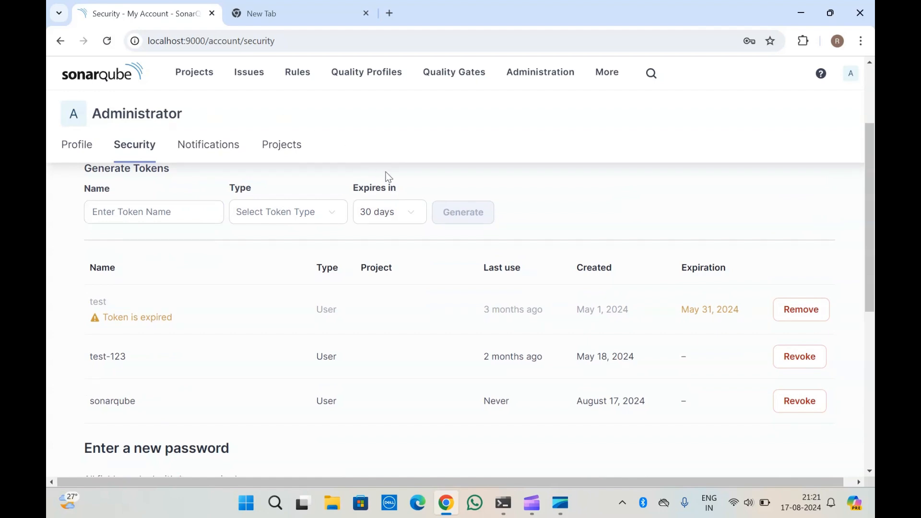
scroll(229, 392, "down", 4)
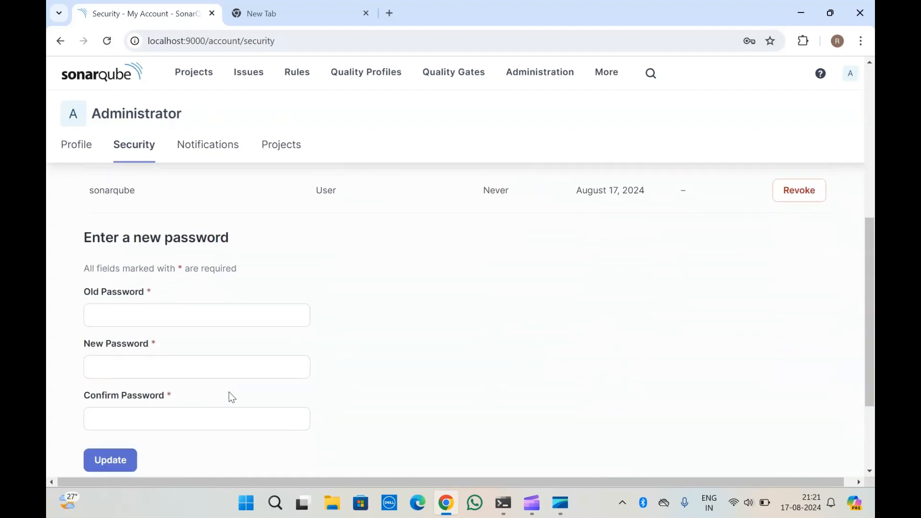
scroll(177, 242, "up", 5)
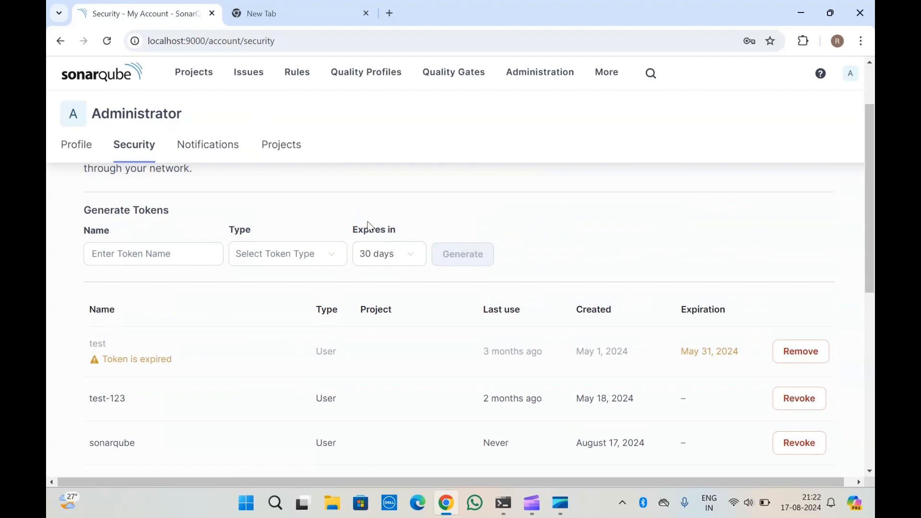
scroll(369, 225, "up", 2)
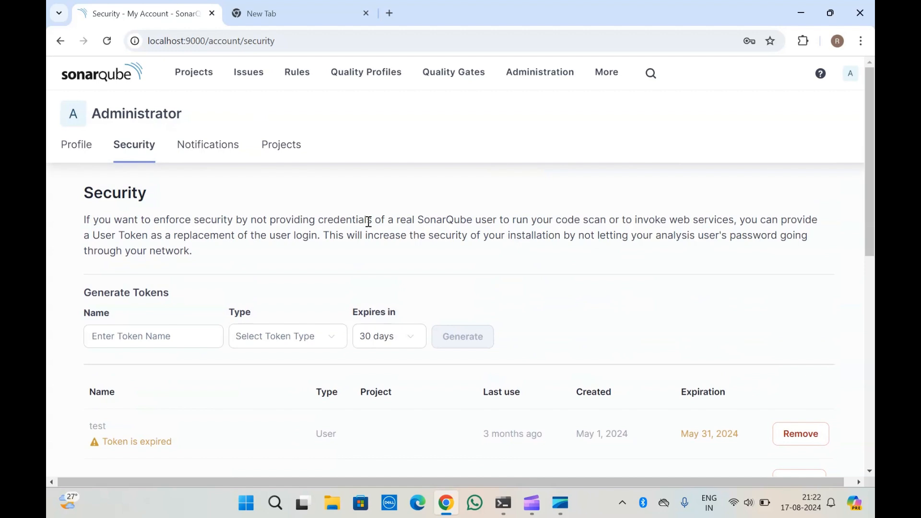
Examine the password change form below the token list, including its old, new and confirm password fields, and the user account options.
scroll(368, 222, "down", 7)
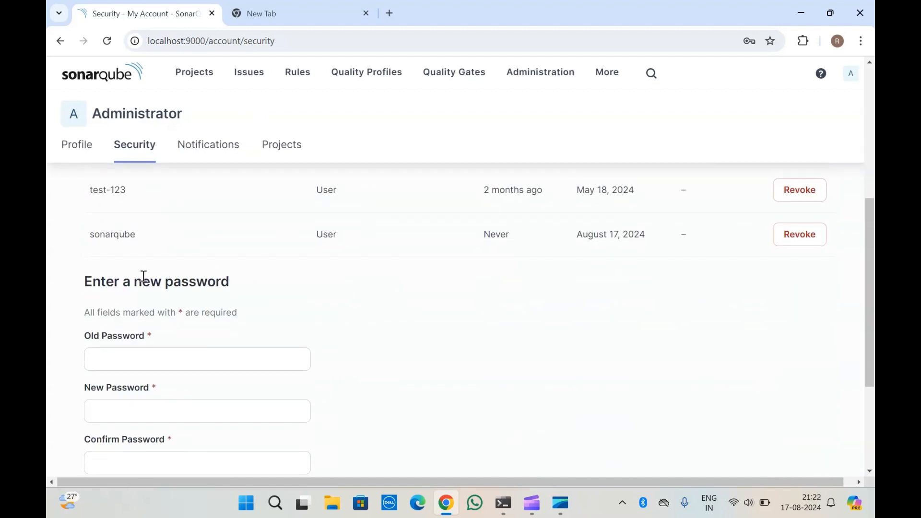
scroll(144, 278, "down", 2)
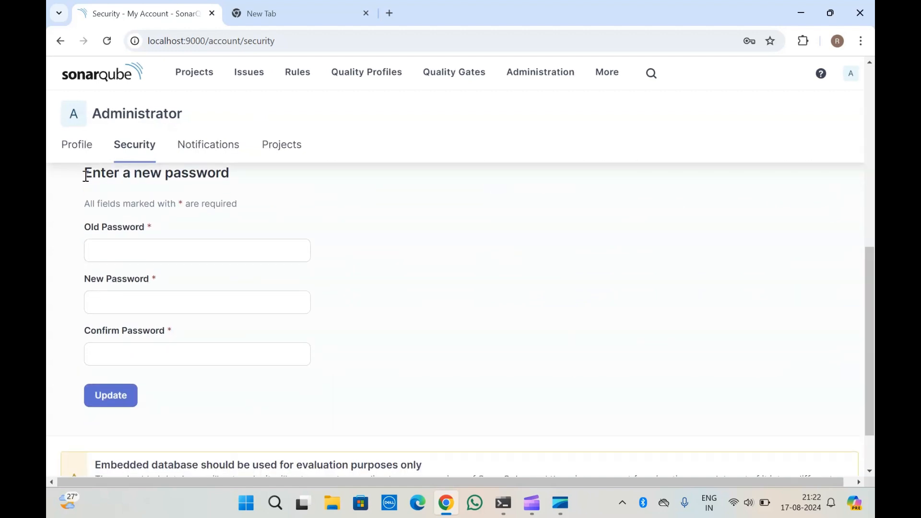
left_click_drag(84, 173, 281, 377)
left_click(278, 372)
scroll(147, 217, "up", 4)
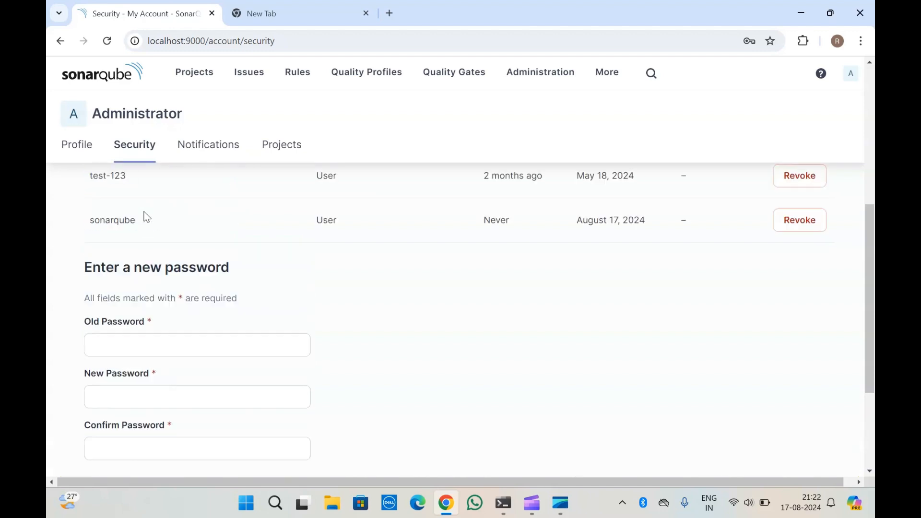
left_click(852, 75)
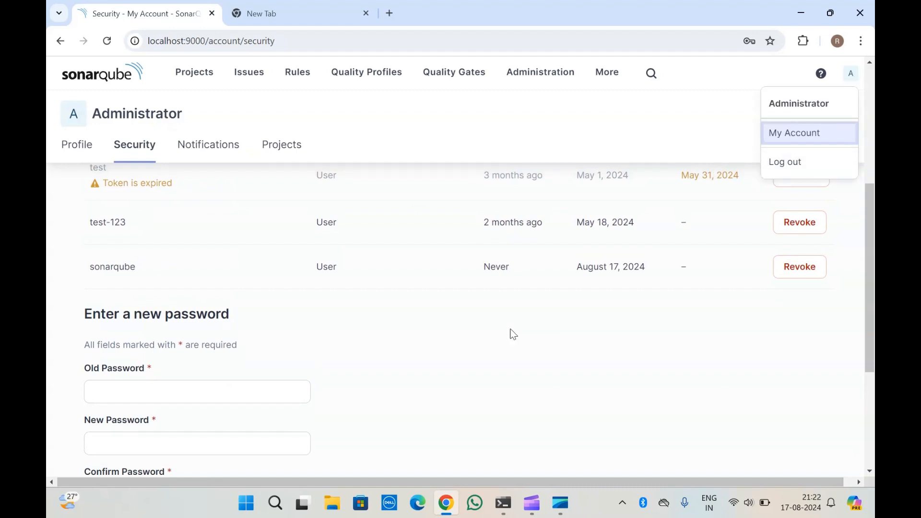
scroll(132, 341, "down", 2)
scroll(132, 340, "down", 1)
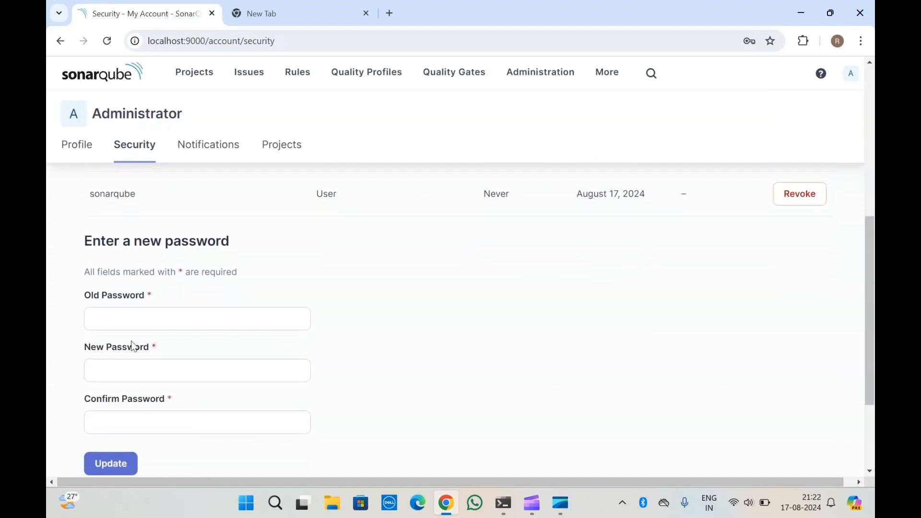
left_click(117, 316)
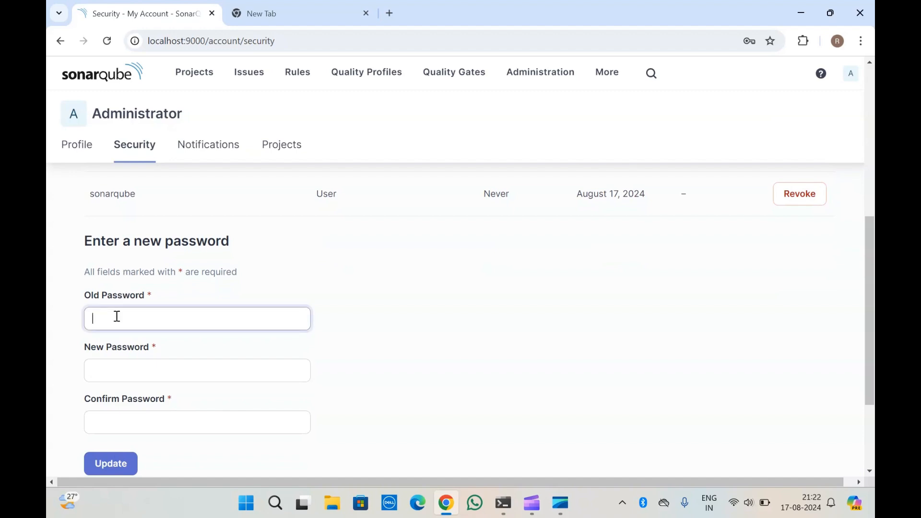
left_click(147, 421)
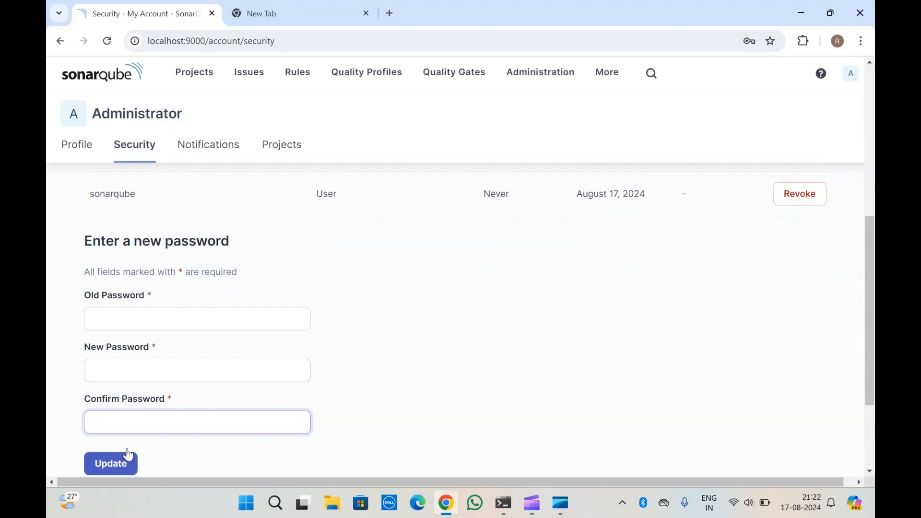
left_click(335, 317)
scroll(332, 315, "up", 5)
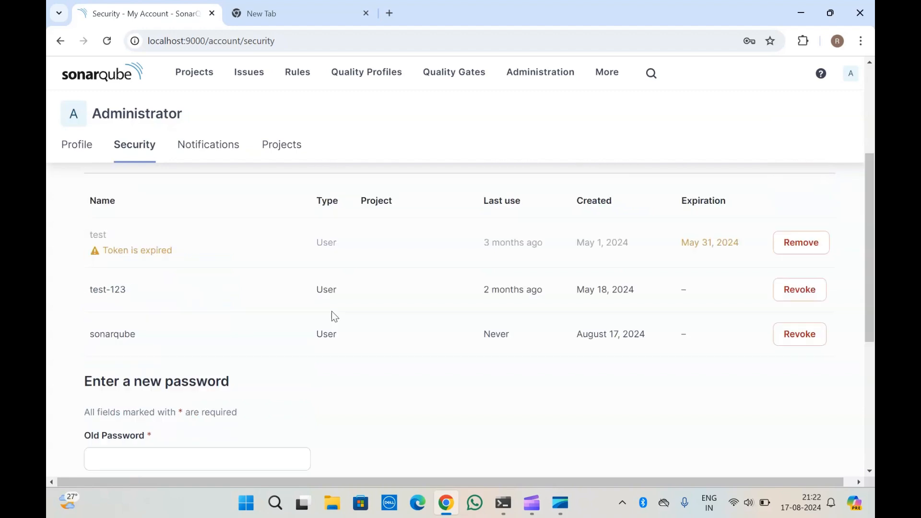